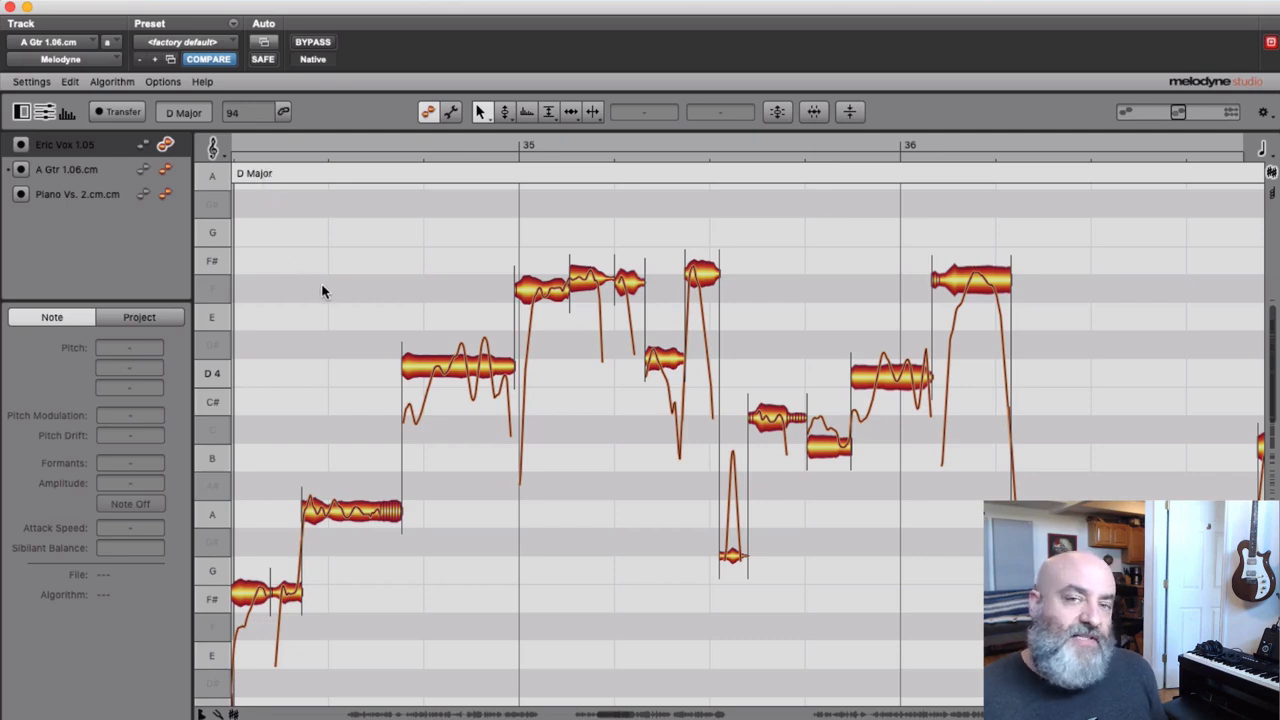
- Apply pitch correction to all vocal notes with Pitch Center and Pitch Drift both at 100%, and play the result
{"action": "key", "text": "space"}
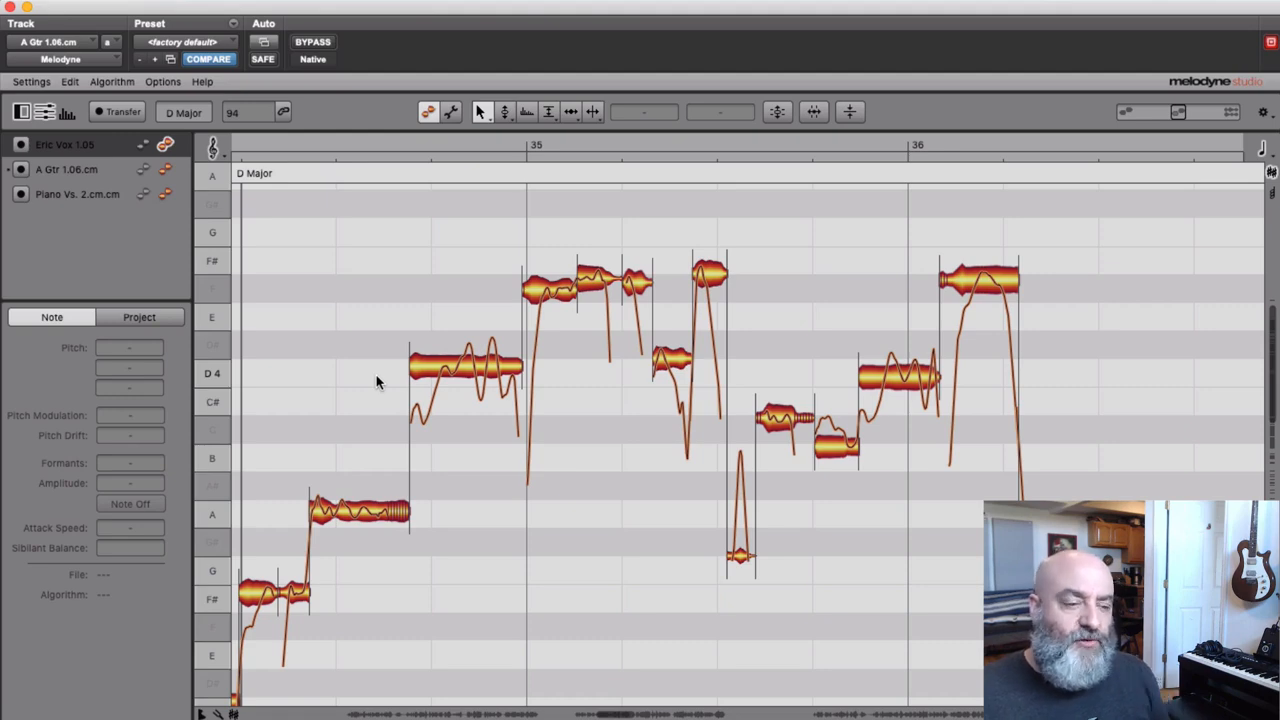
{"action": "key", "text": "super+a"}
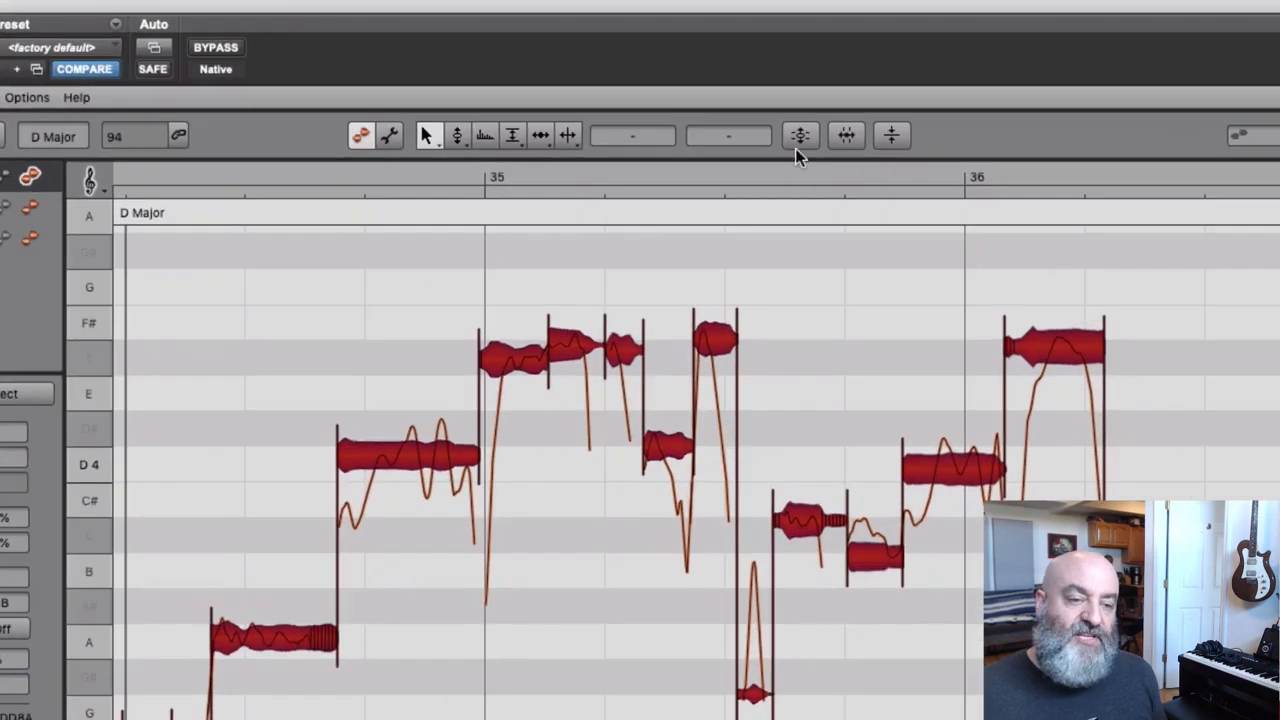
{"action": "left_click", "coordinate": [799, 136]}
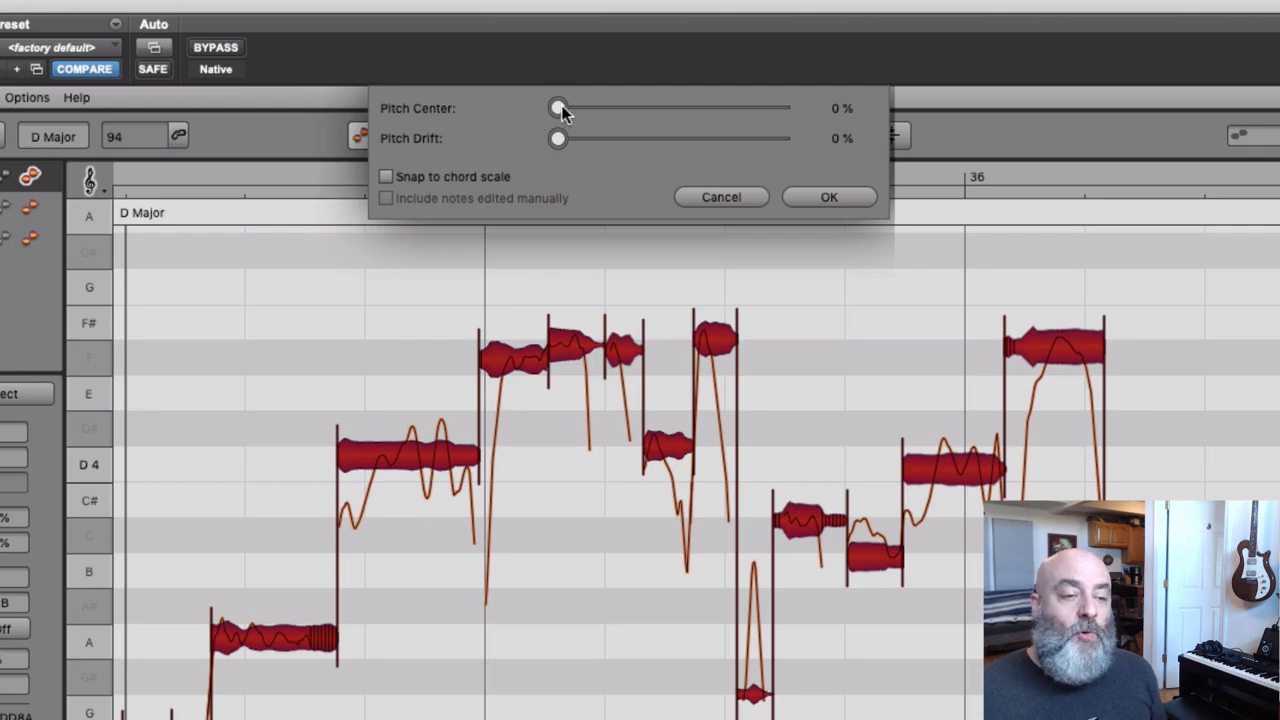
{"action": "left_click_drag", "start_coordinate": [561, 108], "coordinate": [827, 114]}
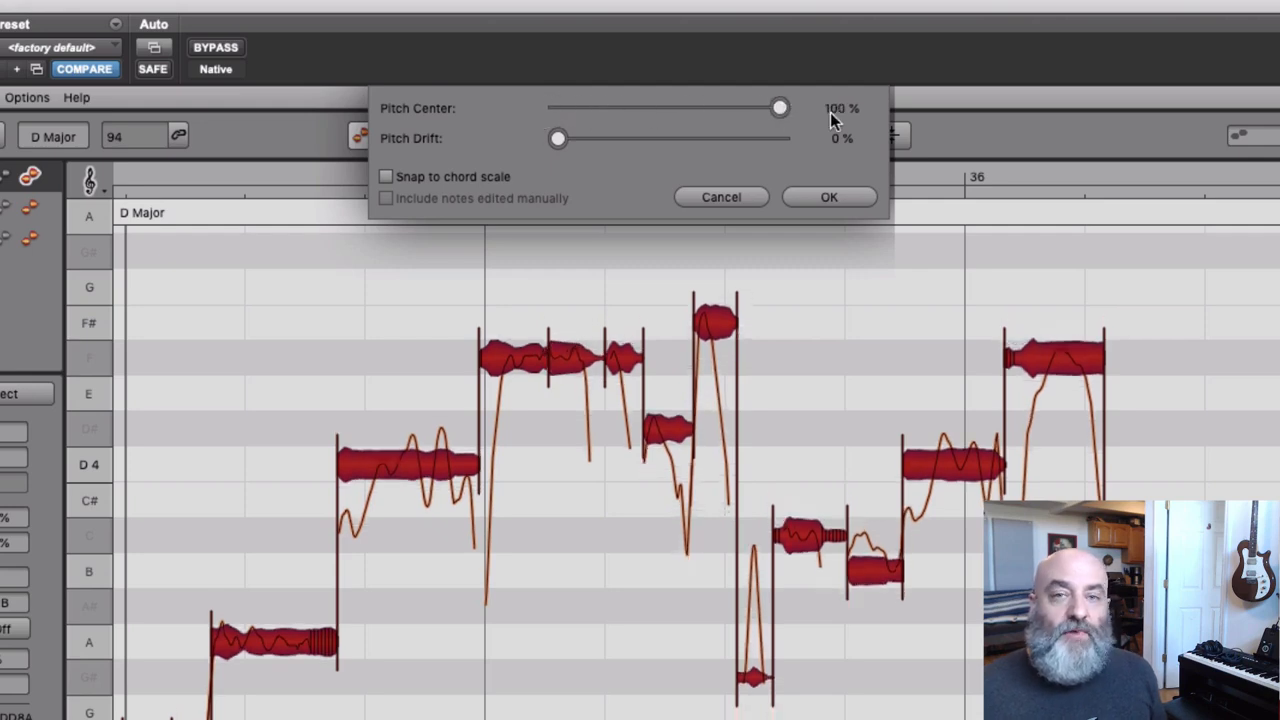
{"action": "left_click_drag", "start_coordinate": [559, 140], "coordinate": [864, 137]}
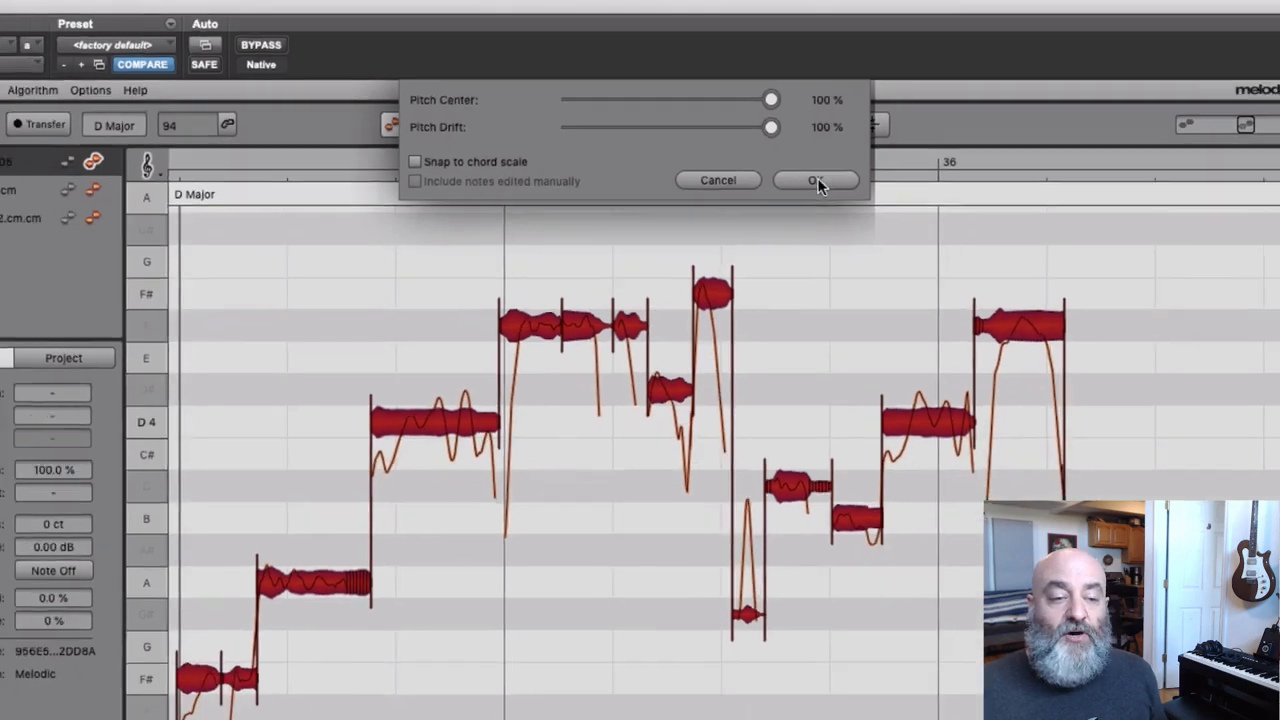
{"action": "left_click", "coordinate": [829, 197]}
{"action": "key", "text": "space"}
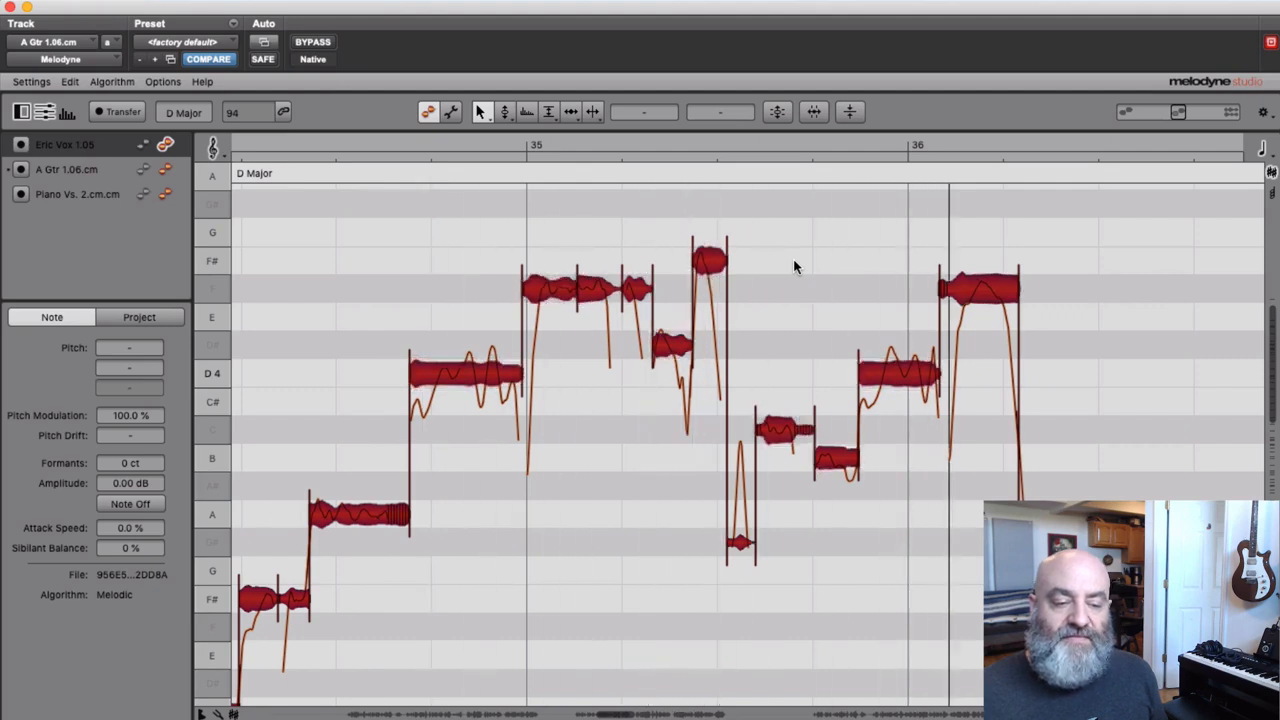
{"action": "key", "text": "space"}
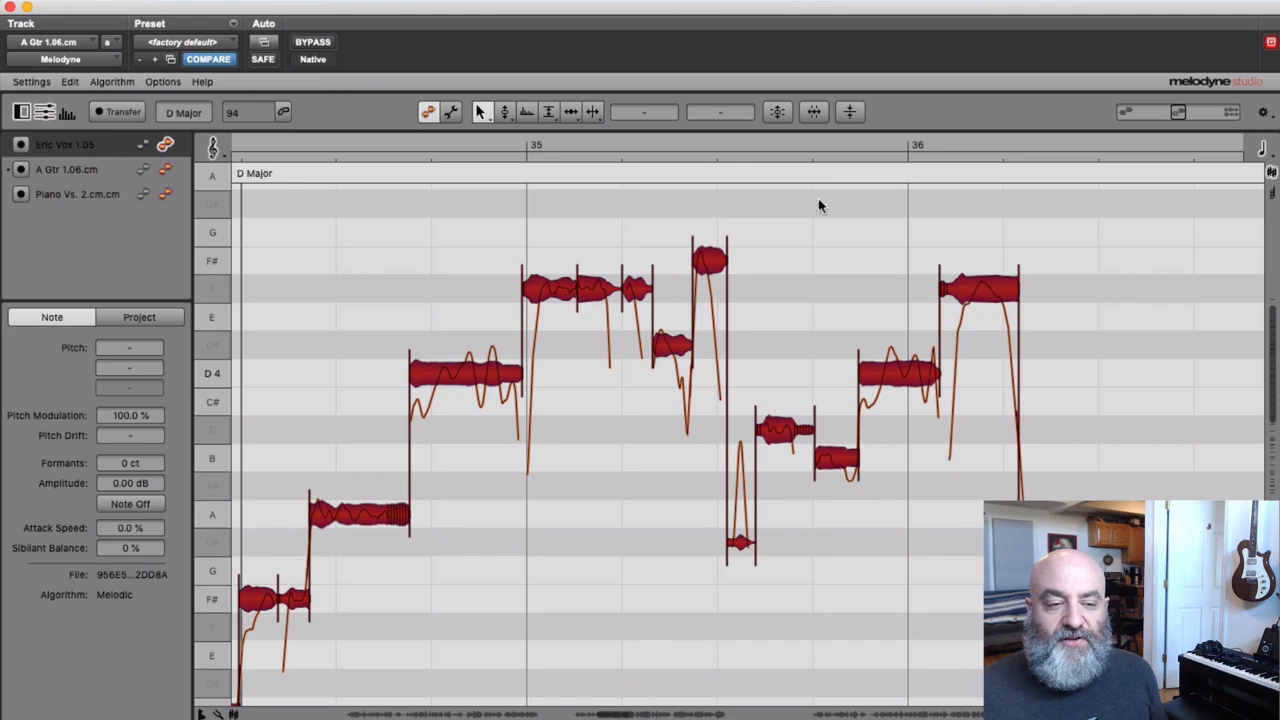
{"action": "left_click", "coordinate": [792, 136]}
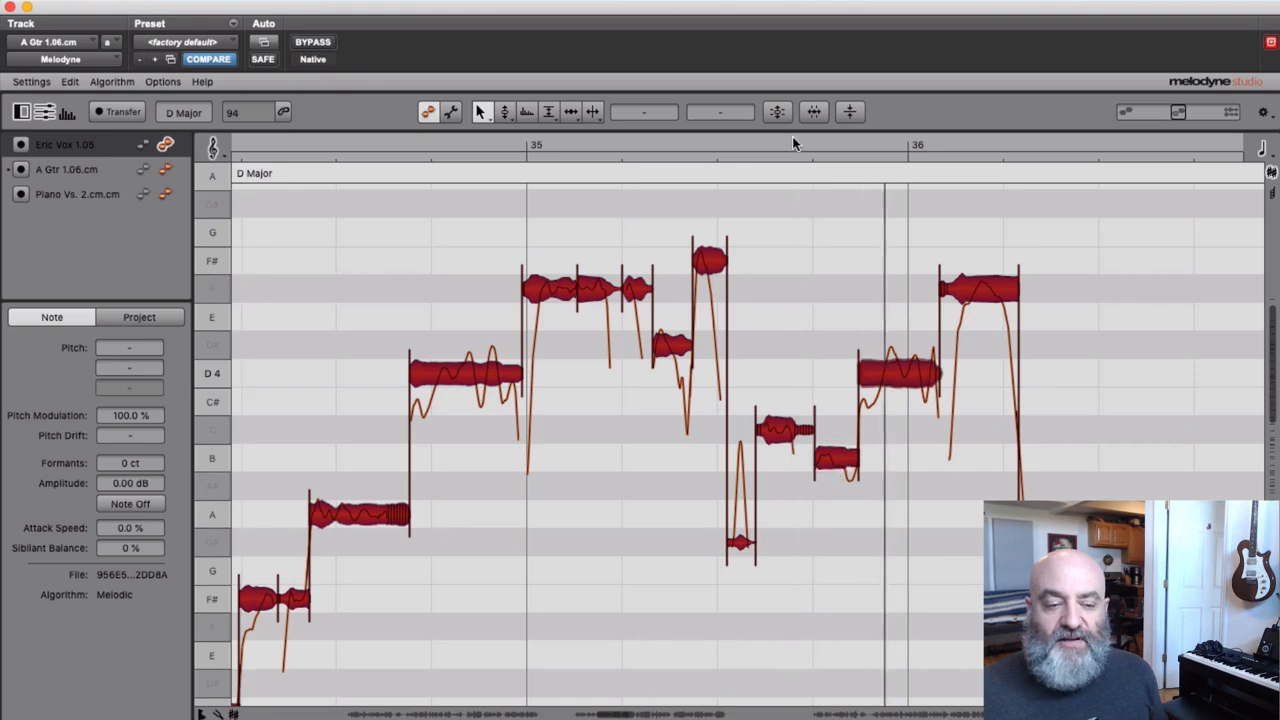
- Raise the B note just before the D4 note near bar 36 to C4 and play the phrase
{"action": "mouse_move", "coordinate": [840, 463]}
{"action": "left_mouse_down"}
{"action": "mouse_move", "coordinate": [850, 440]}
{"action": "mouse_move", "coordinate": [860, 449]}
{"action": "left_mouse_up"}
{"action": "left_click", "coordinate": [877, 457]}
{"action": "left_click", "coordinate": [845, 460]}
{"action": "key", "text": "space"}
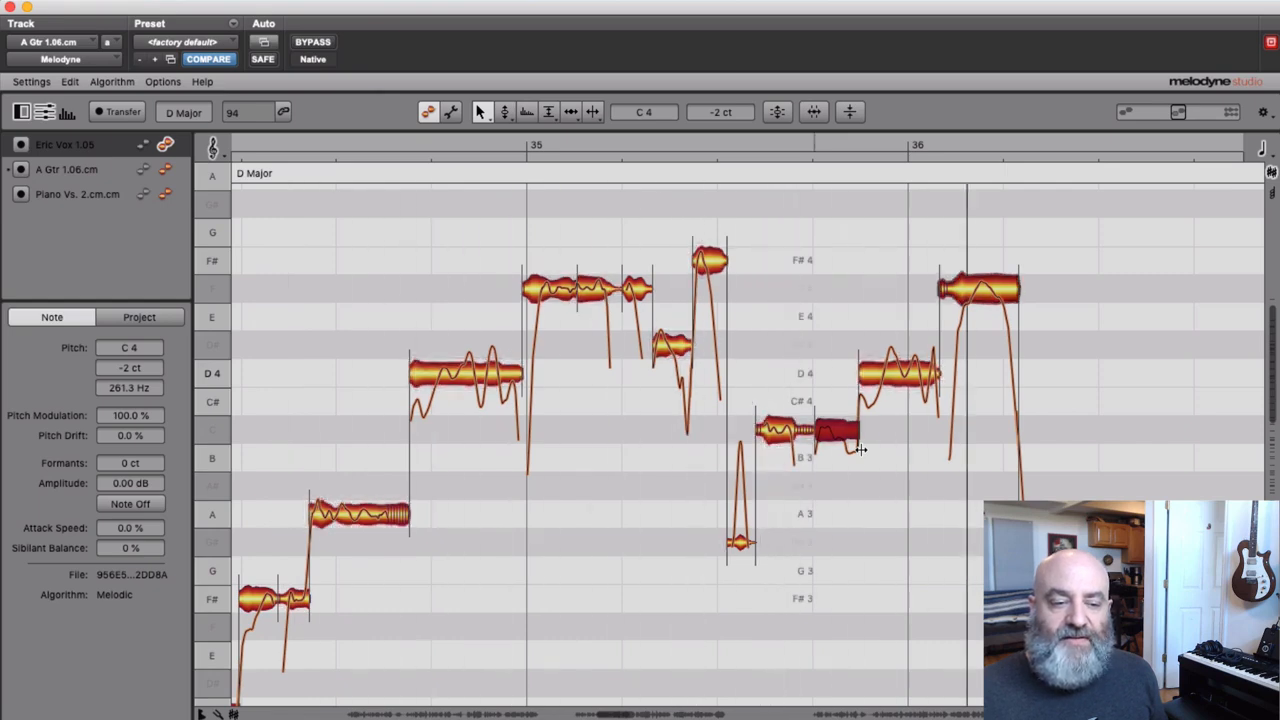
{"action": "key", "text": "space"}
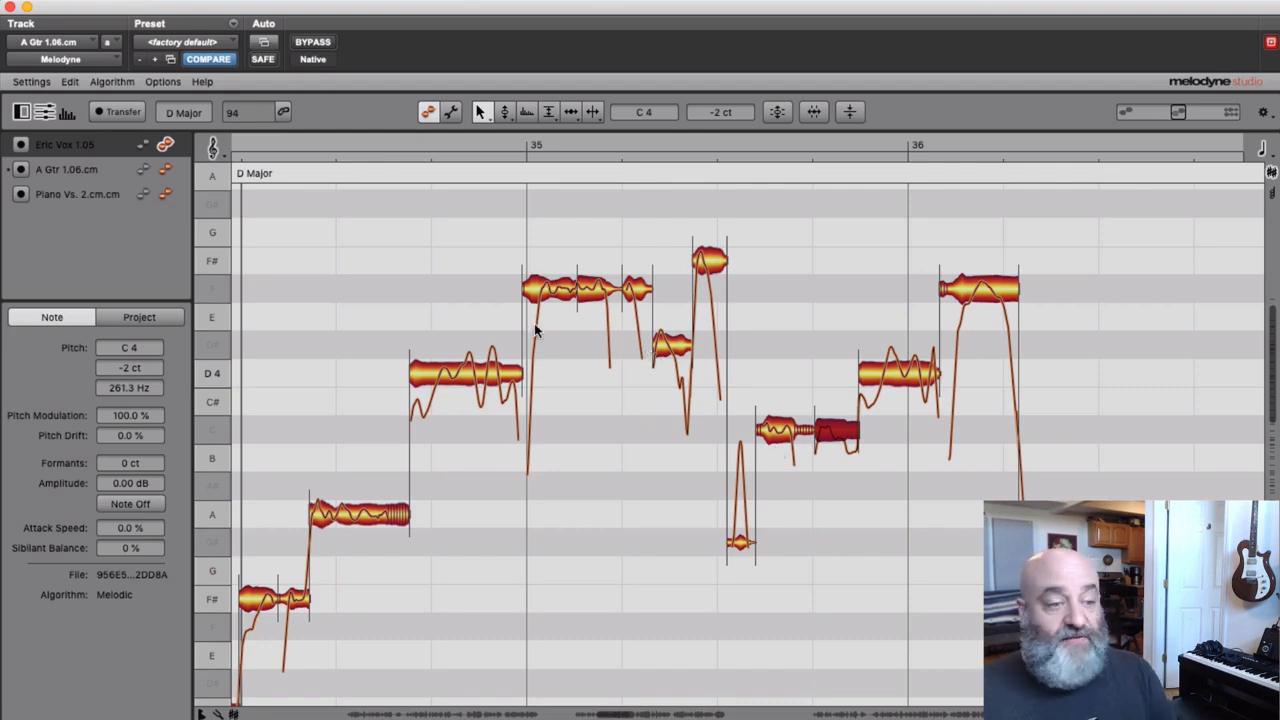
- Reset the pitch correction of all notes, with Pitch Center at 1% and Pitch Drift at 0%
{"action": "double_click", "coordinate": [213, 281]}
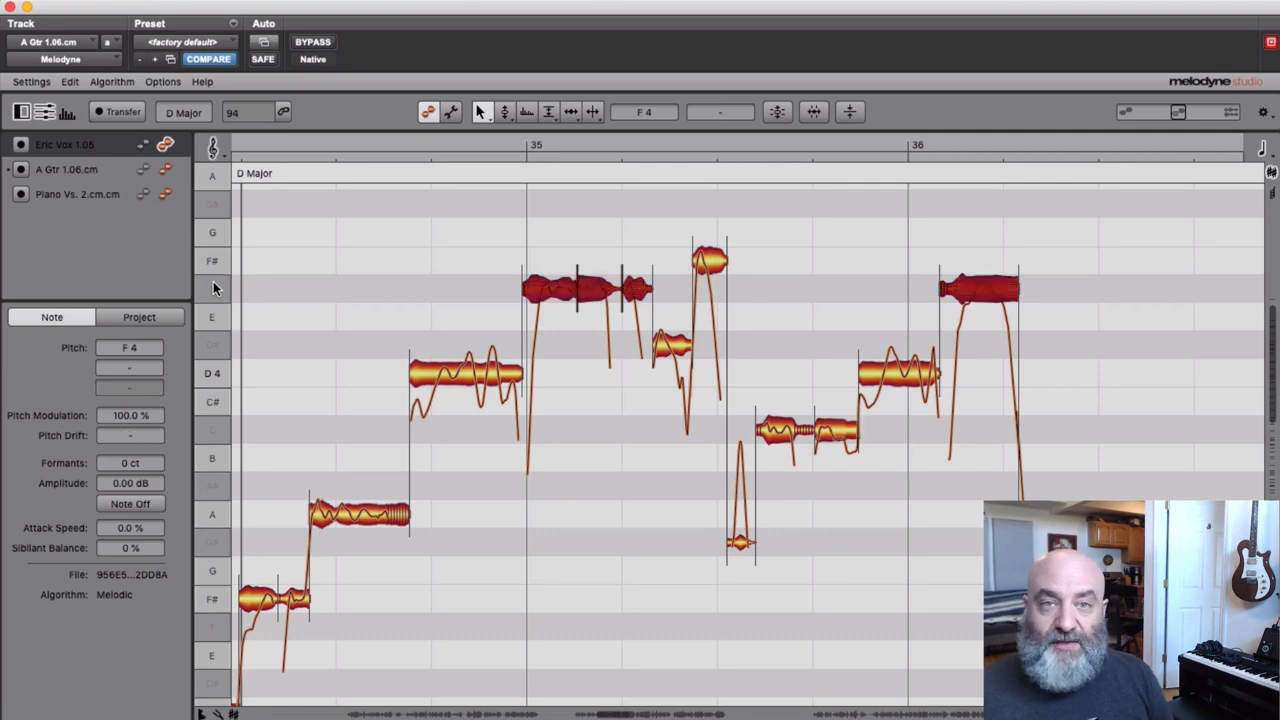
{"action": "left_click", "coordinate": [330, 265]}
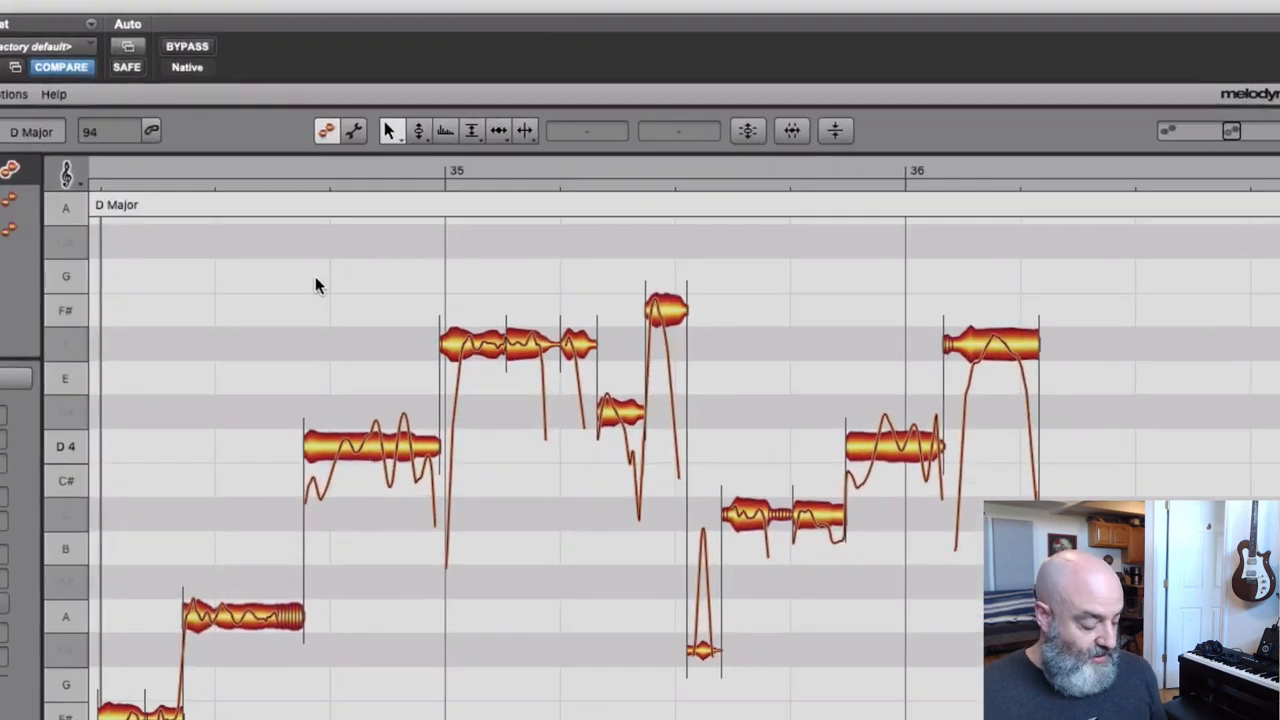
{"action": "key", "text": "super+a"}
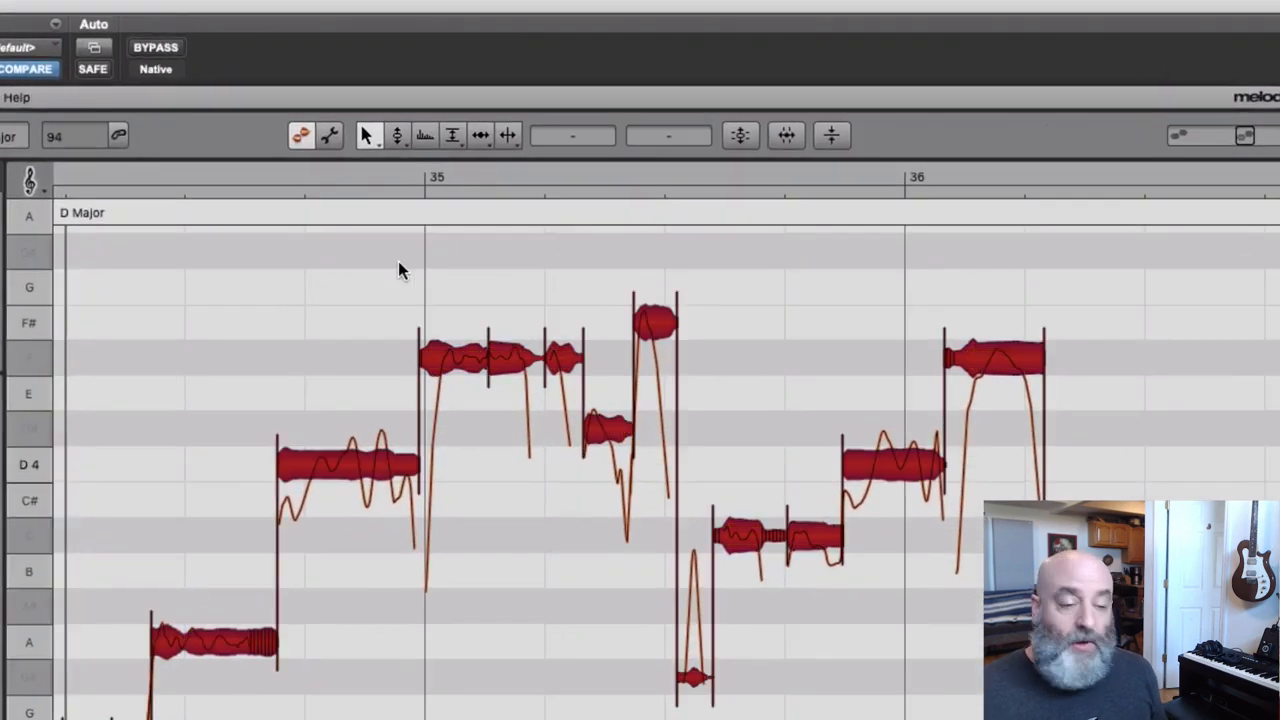
{"action": "left_click", "coordinate": [740, 135]}
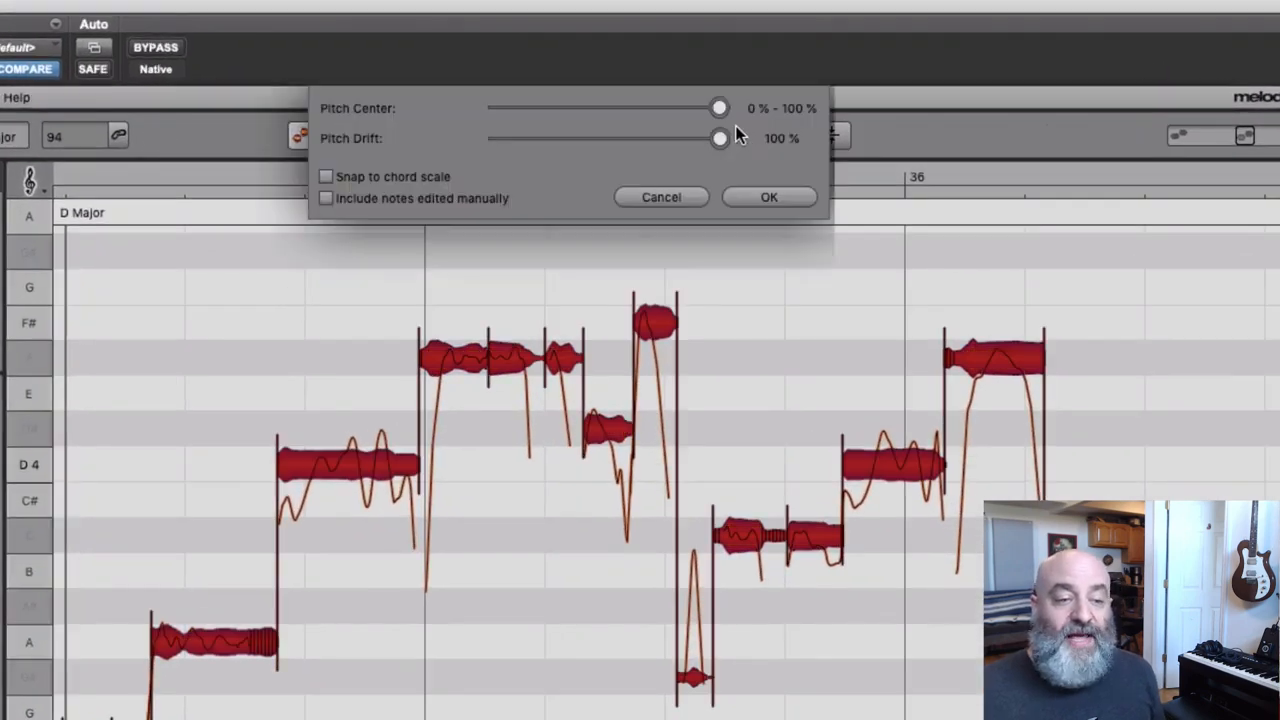
{"action": "left_click_drag", "start_coordinate": [720, 108], "coordinate": [446, 134]}
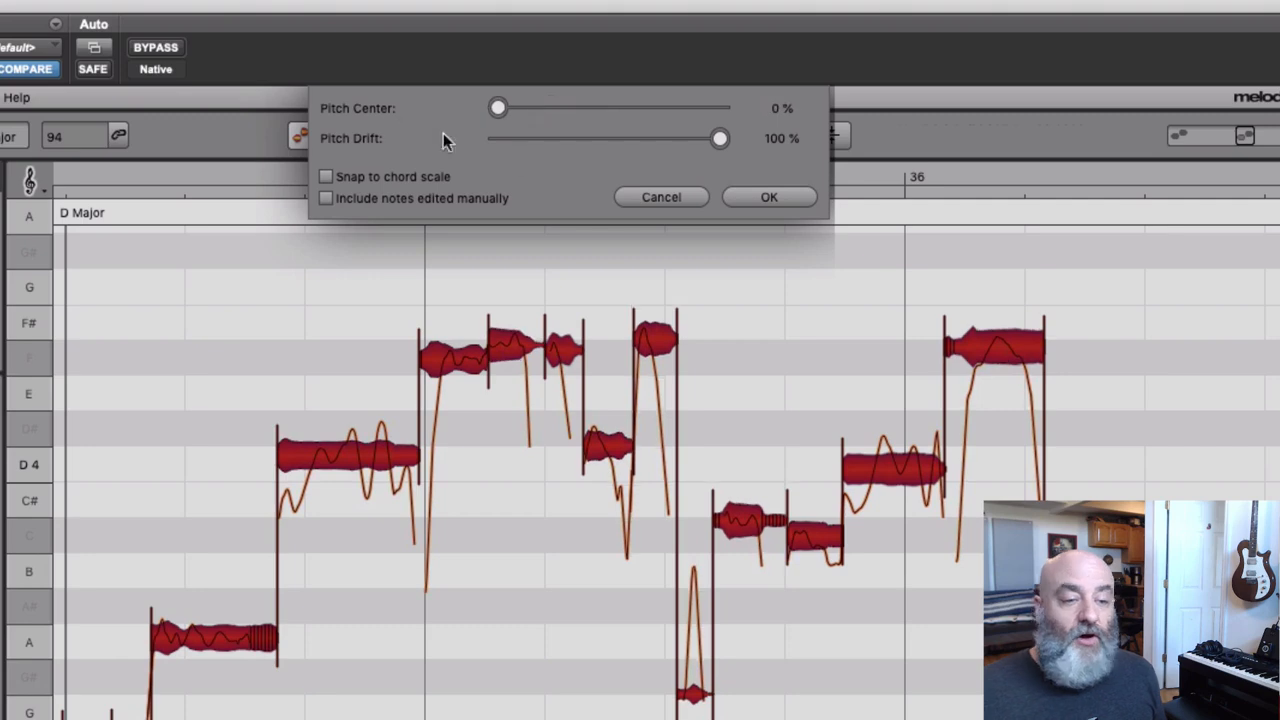
{"action": "left_click_drag", "start_coordinate": [716, 145], "coordinate": [416, 157]}
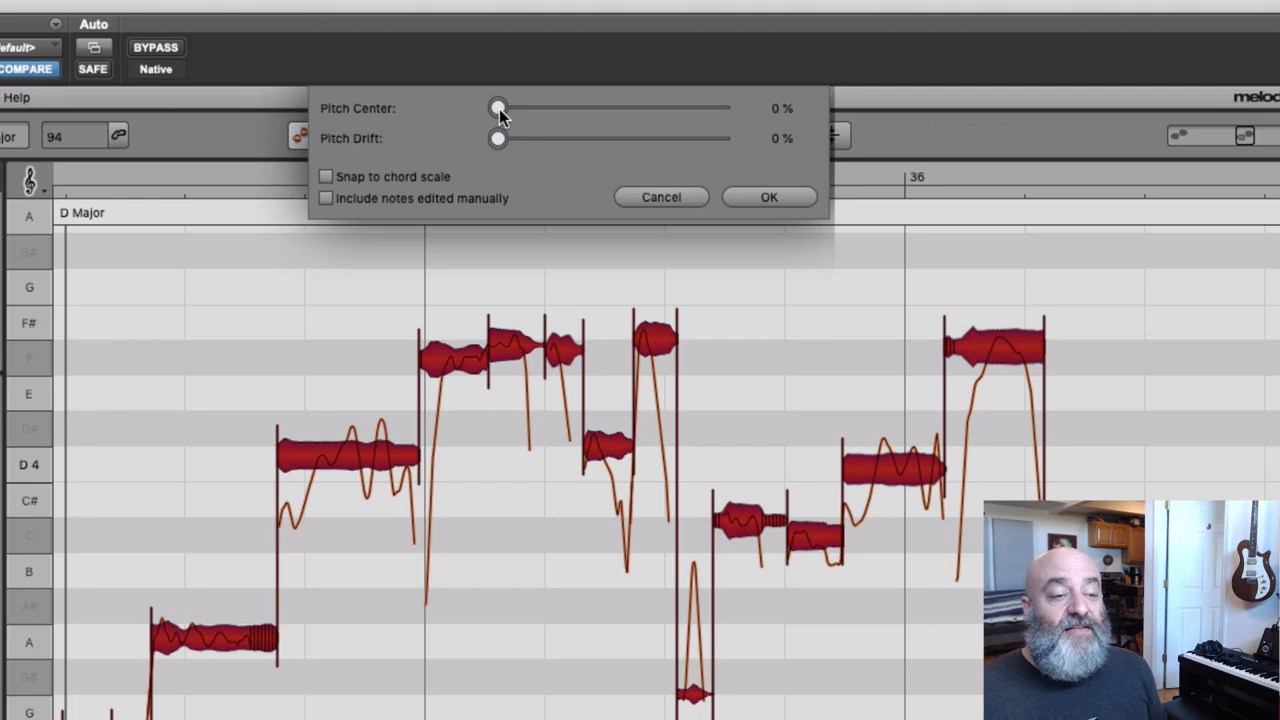
{"action": "left_click_drag", "start_coordinate": [499, 109], "coordinate": [575, 105]}
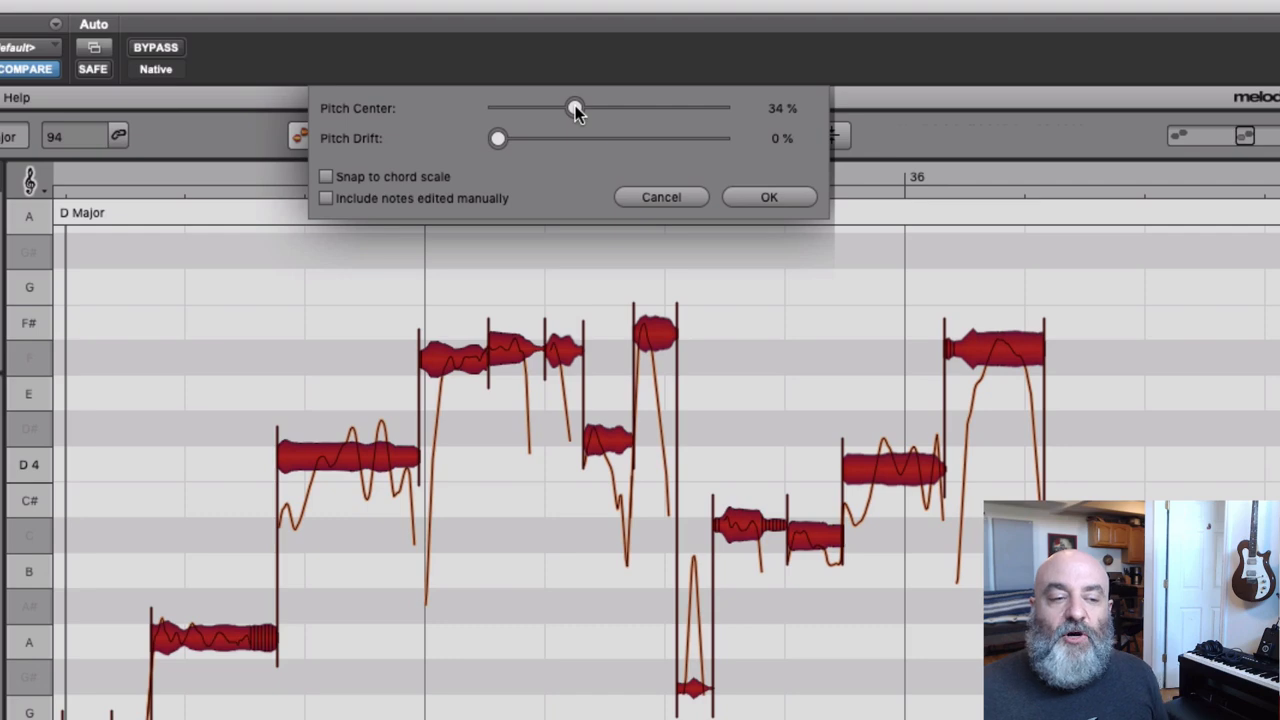
{"action": "left_click_drag", "start_coordinate": [577, 110], "coordinate": [474, 112]}
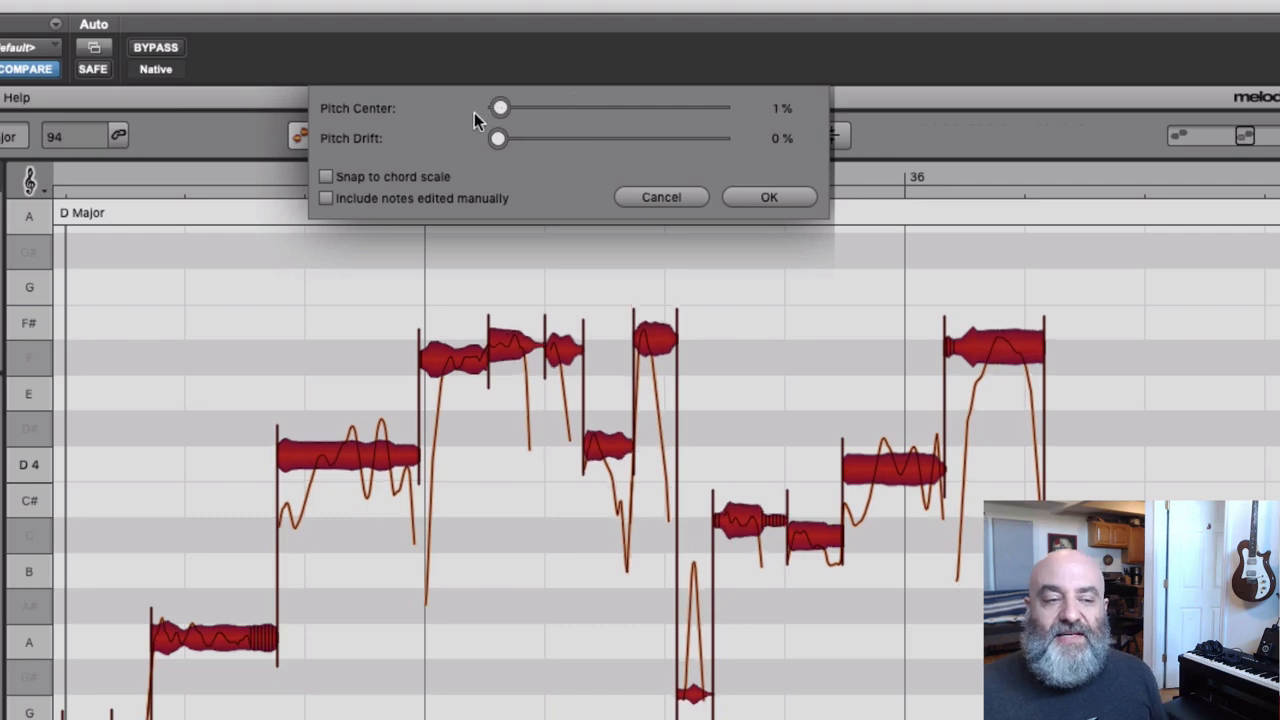
{"action": "left_click", "coordinate": [750, 199]}
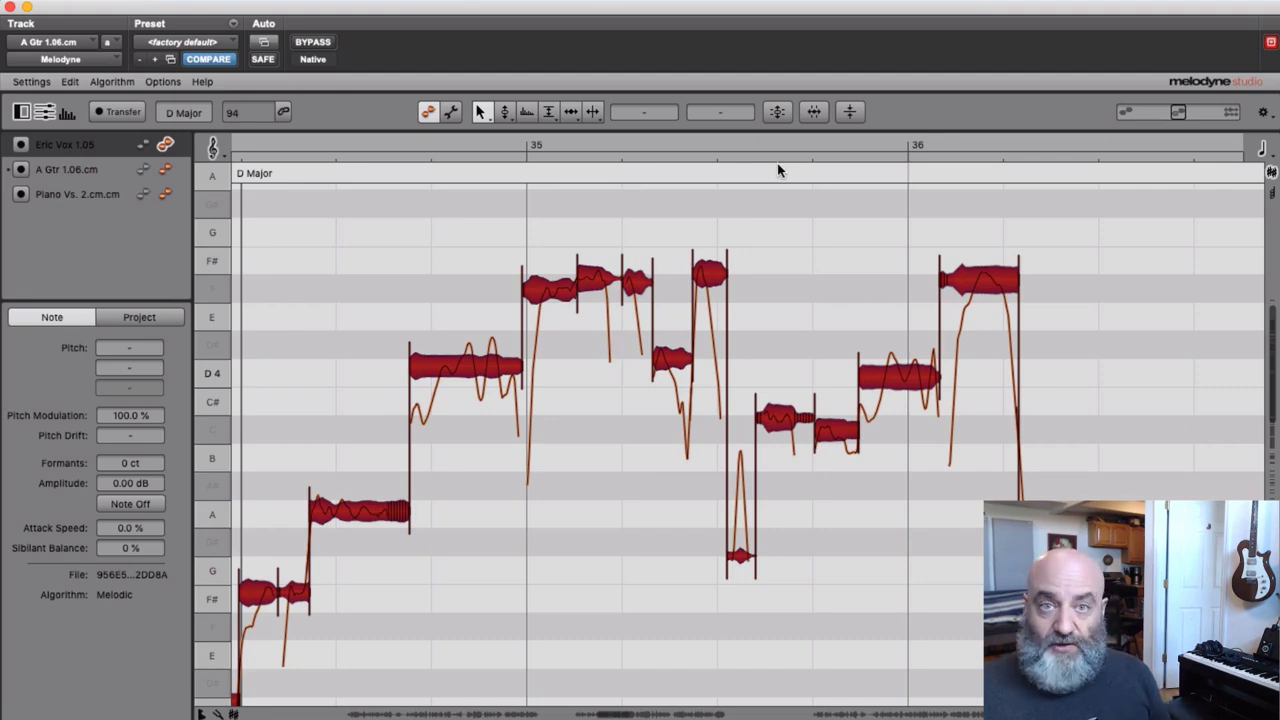
- Audition the long D4 note before bar 35 and correct its pitch to 0 ct with the Pitch Tool
{"action": "left_click", "coordinate": [457, 281]}
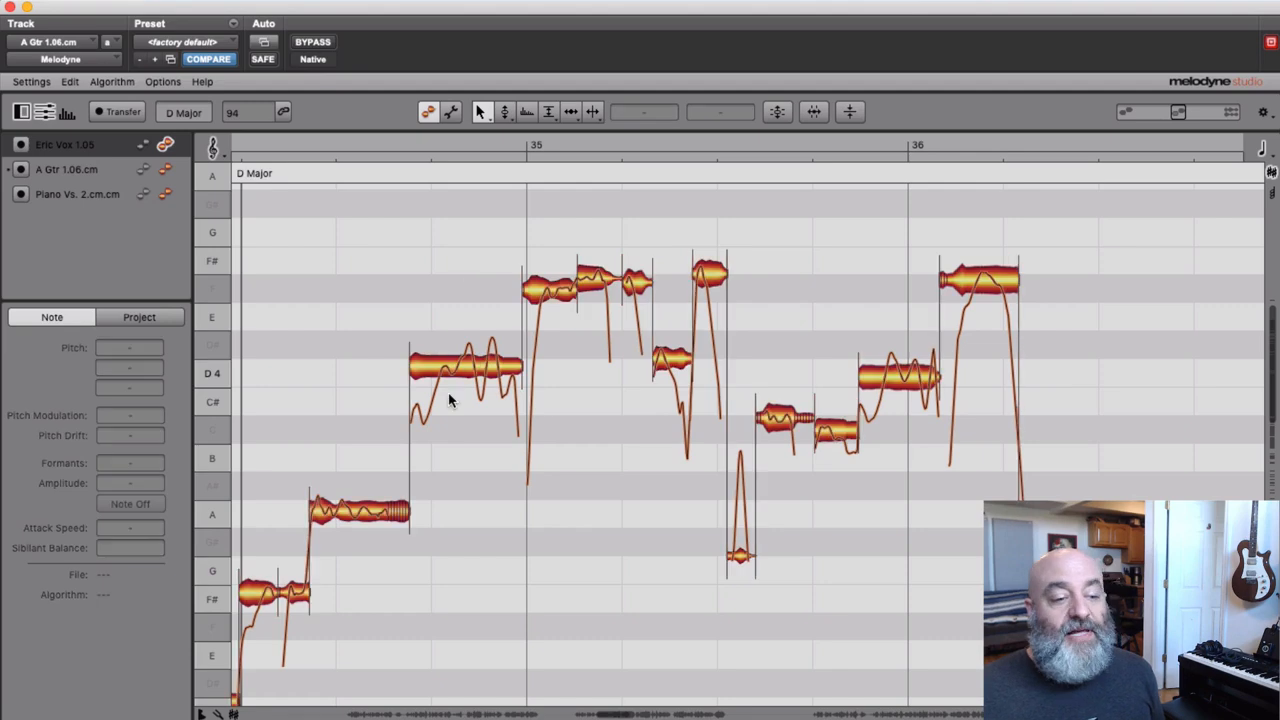
{"action": "left_click", "coordinate": [450, 370]}
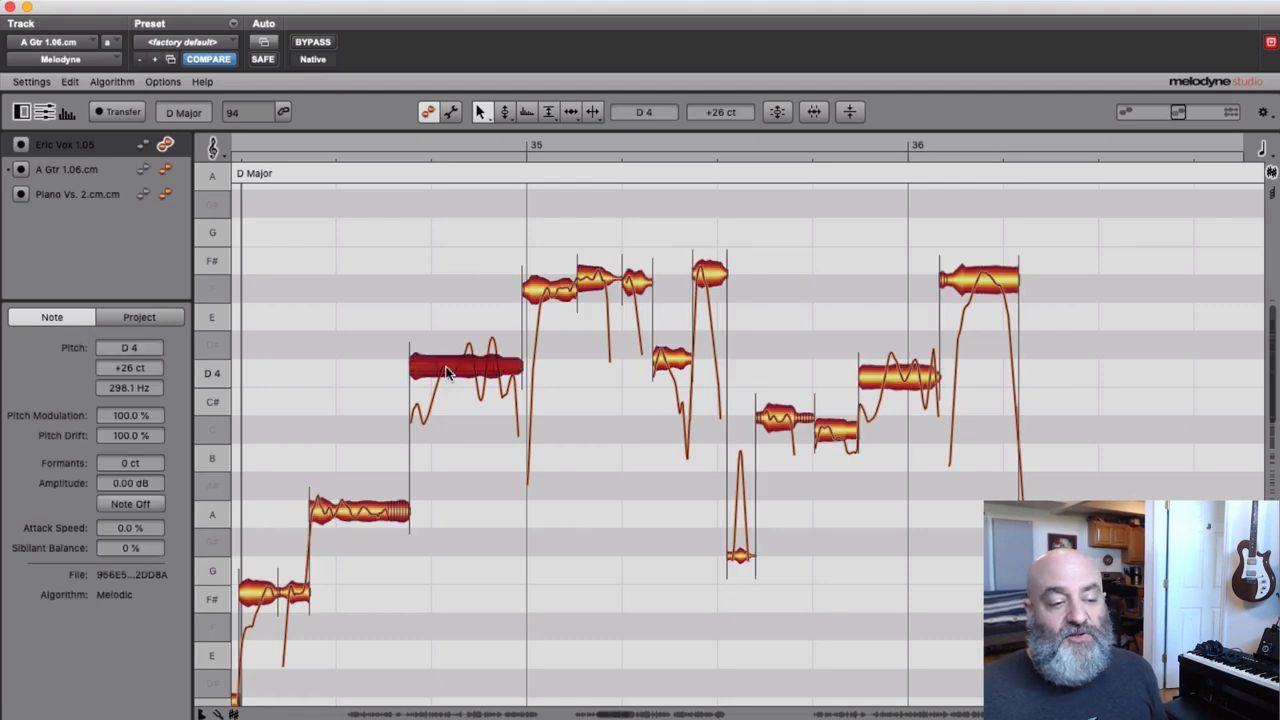
{"action": "left_click", "coordinate": [253, 143]}
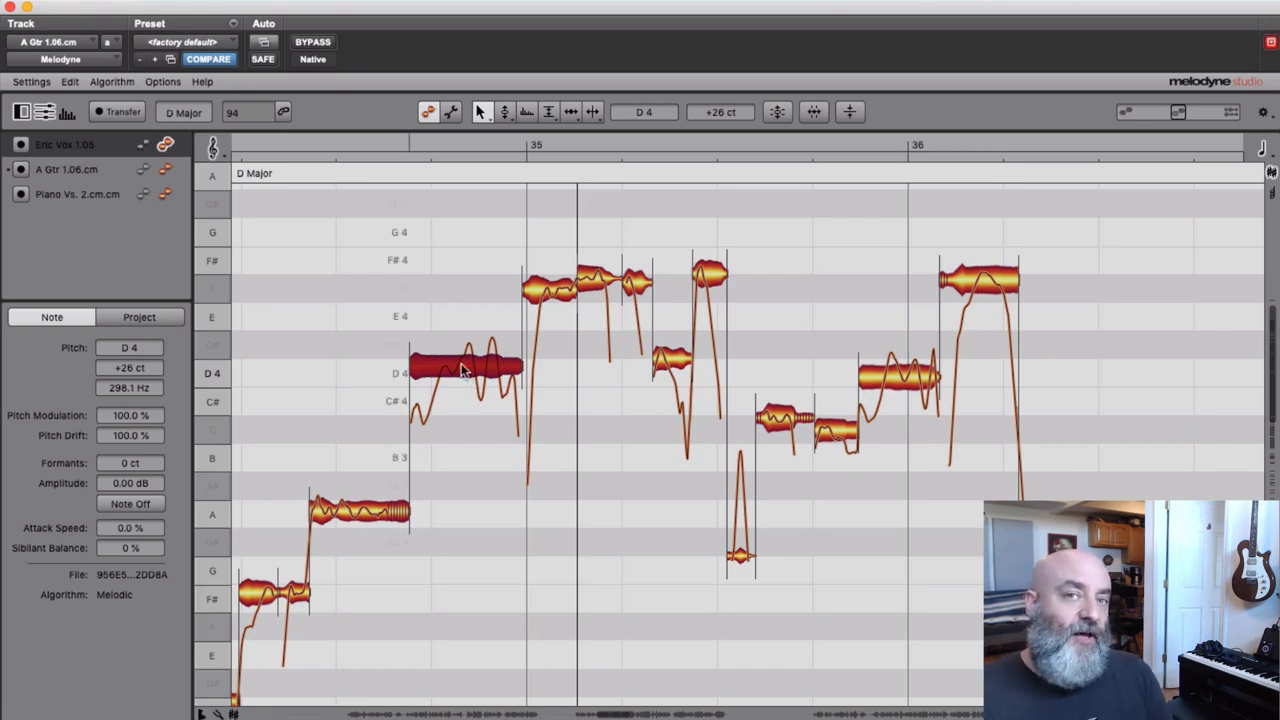
{"action": "left_click", "coordinate": [378, 369]}
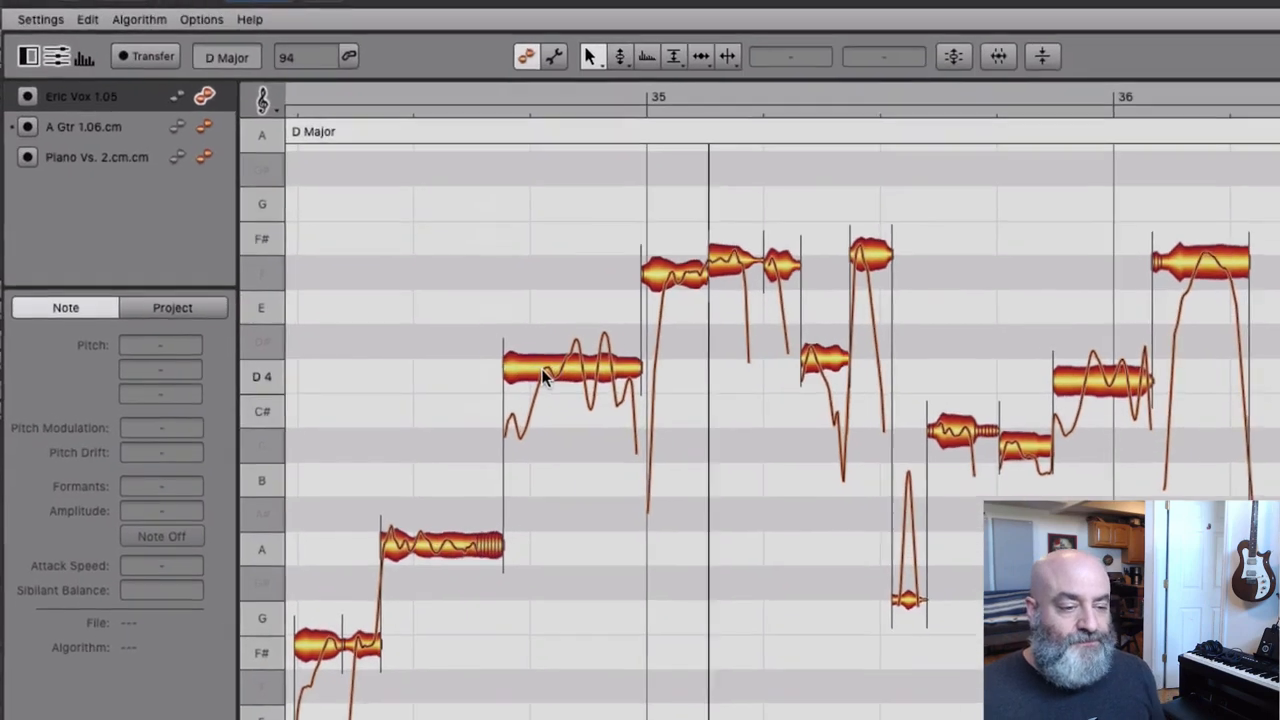
{"action": "right_click", "coordinate": [440, 372]}
{"action": "left_click", "coordinate": [586, 372]}
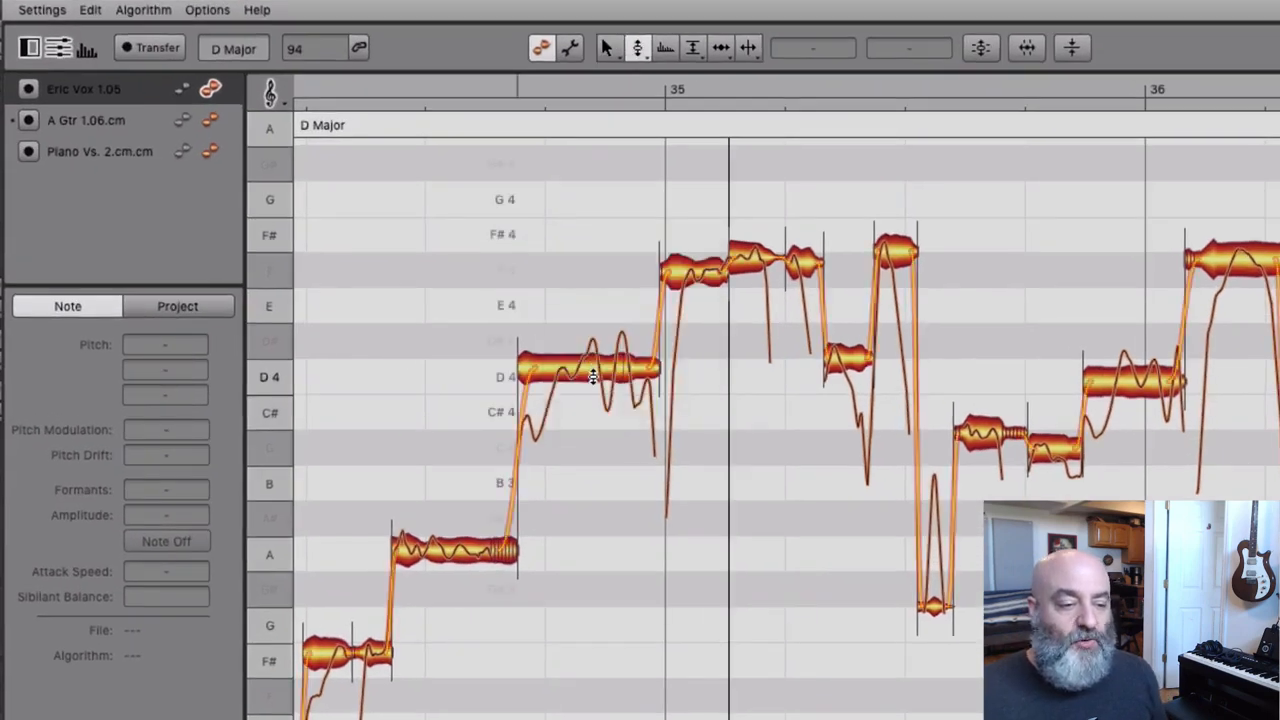
{"action": "left_click", "coordinate": [590, 372]}
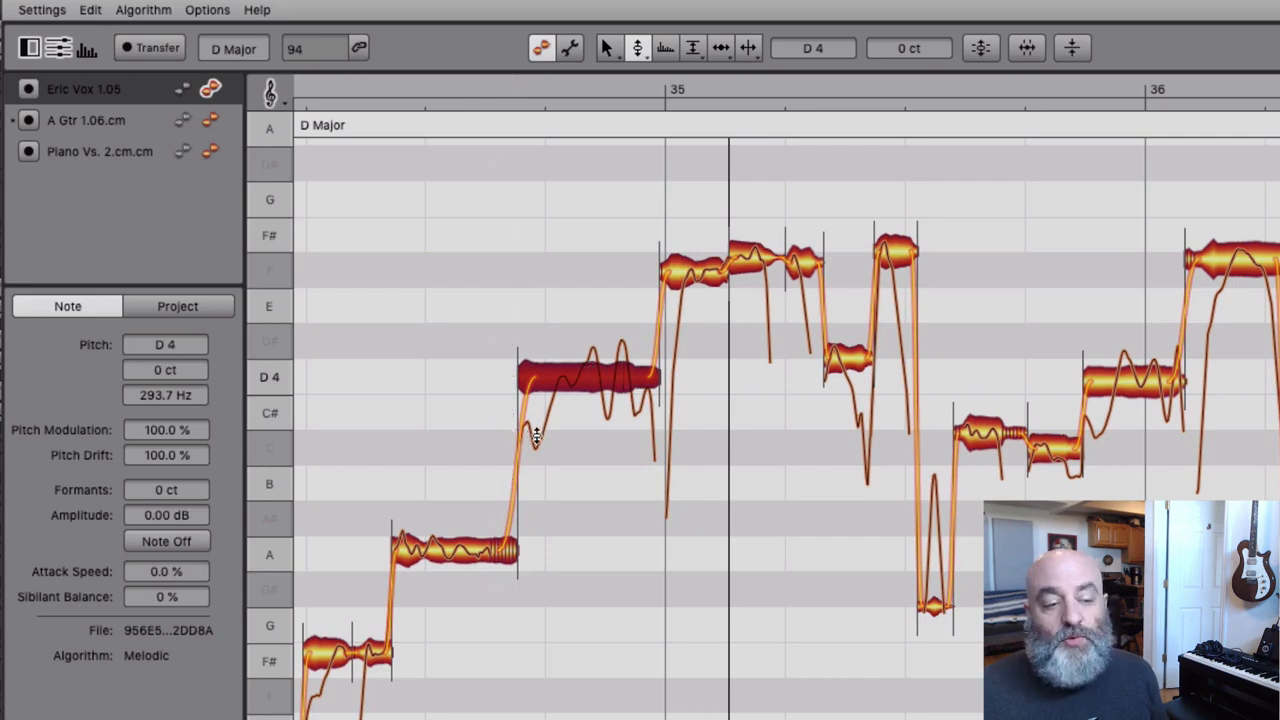
- Set the pitch drift of the D4 note before bar 35 to -165% with the Pitch Drift Tool
{"action": "right_click", "coordinate": [568, 376]}
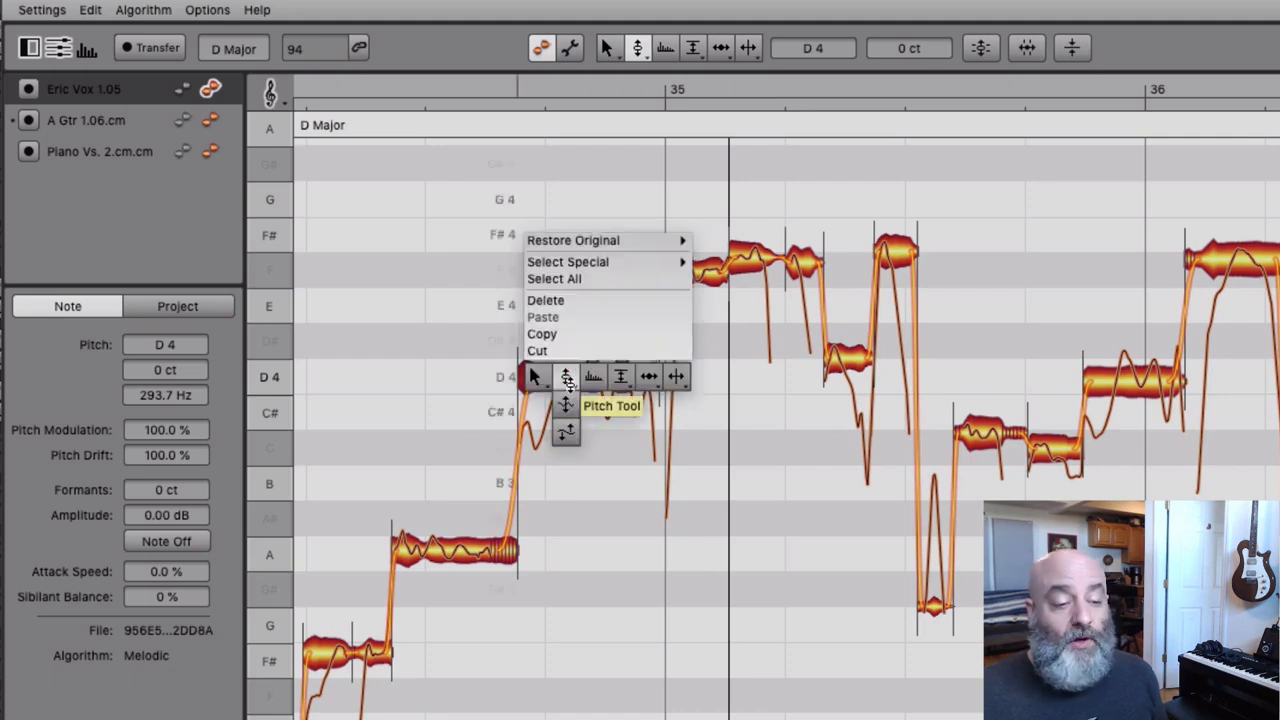
{"action": "left_click", "coordinate": [565, 432]}
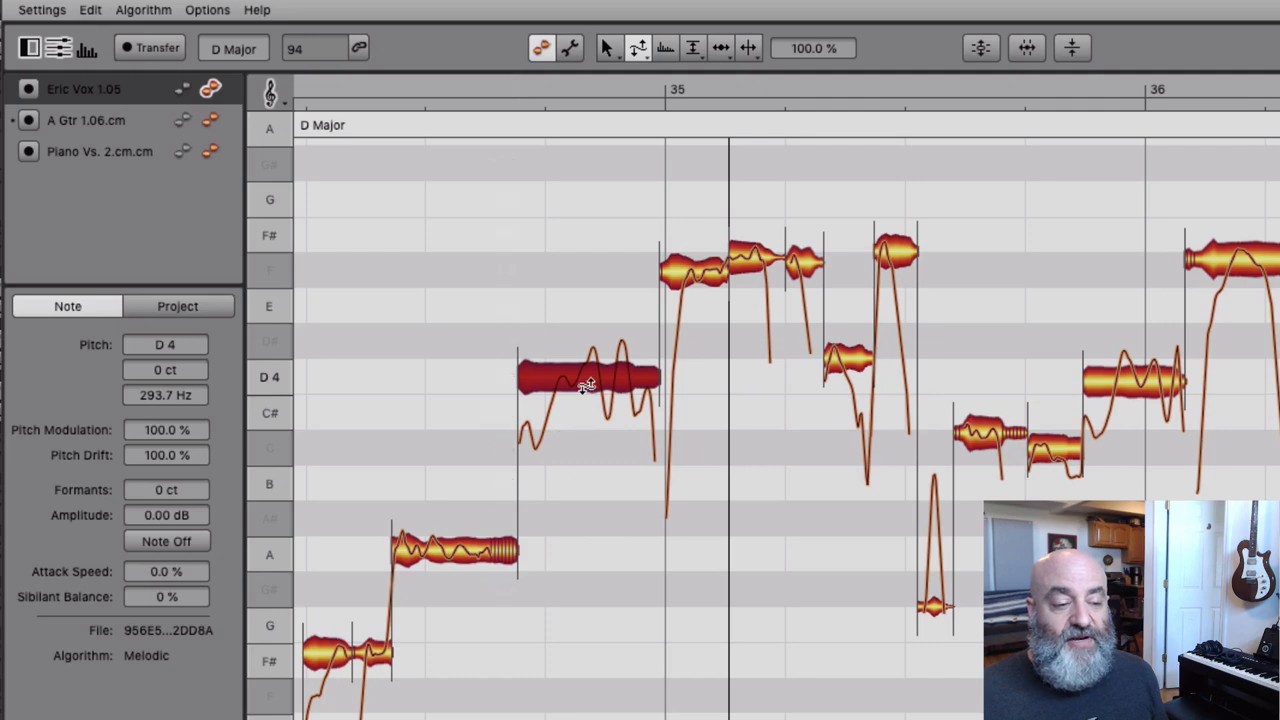
{"action": "left_click_drag", "start_coordinate": [587, 386], "coordinate": [575, 698]}
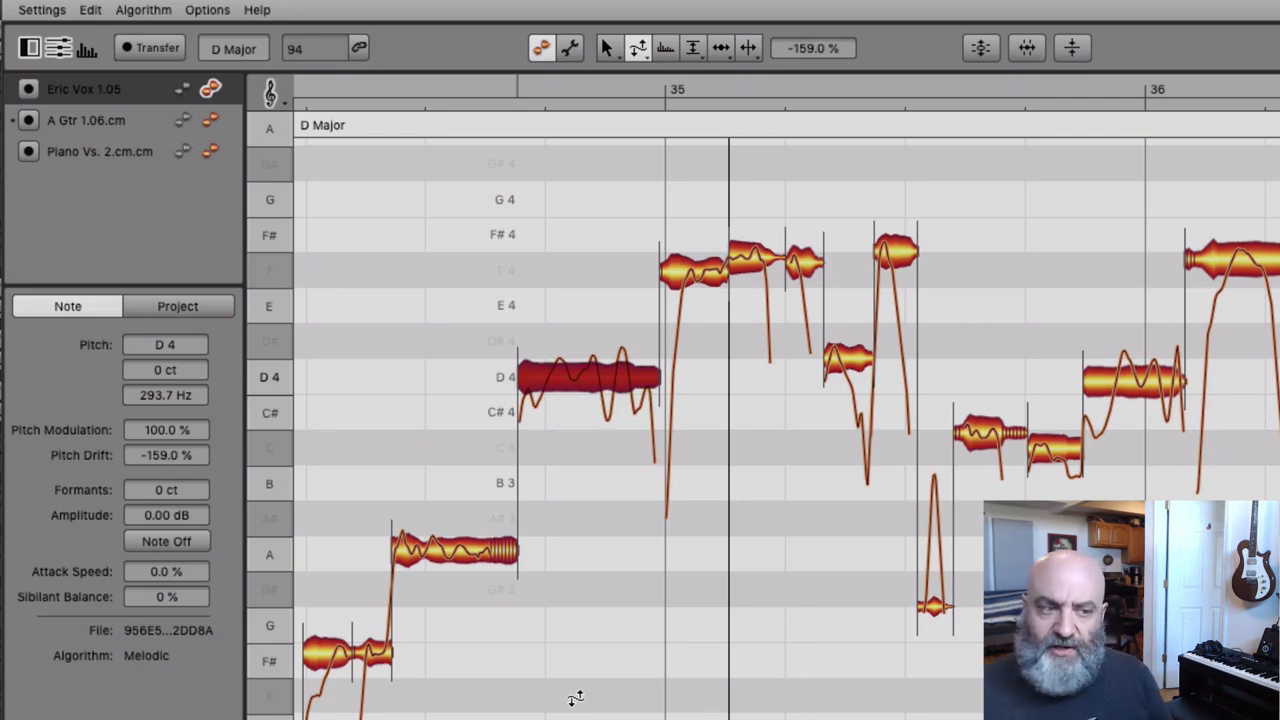
{"action": "left_click_drag", "start_coordinate": [575, 698], "coordinate": [576, 706]}
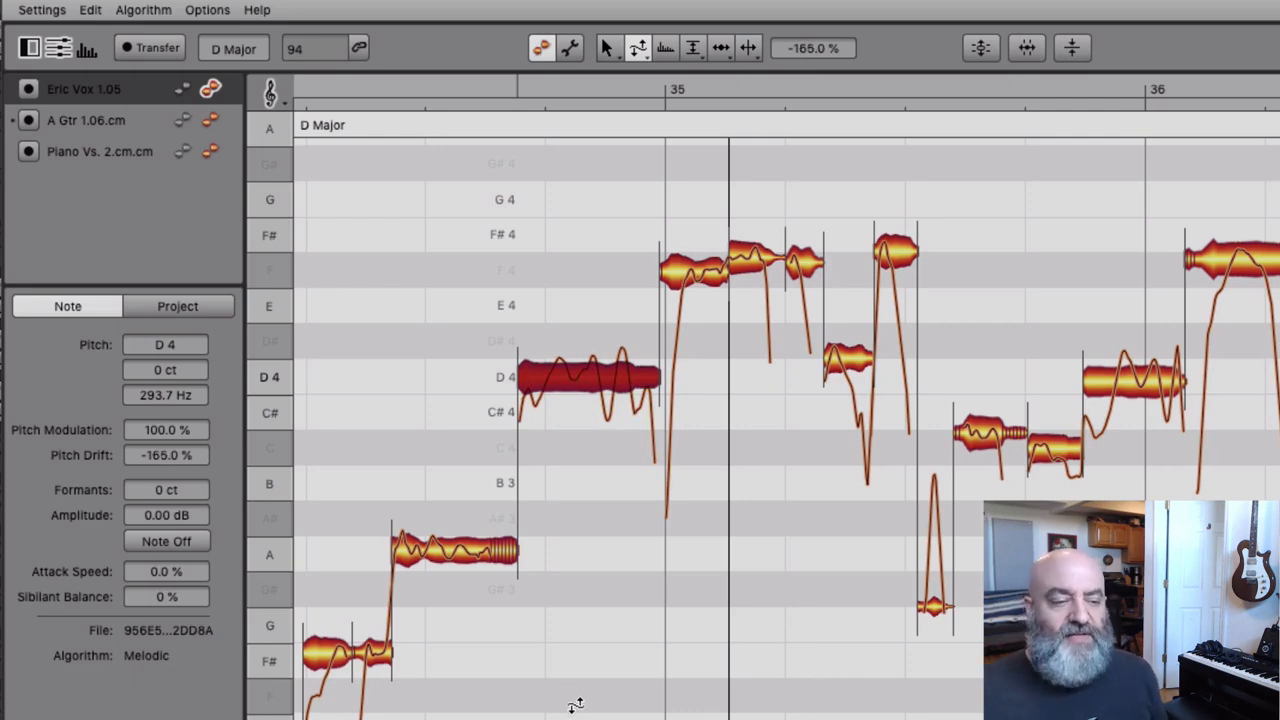
- Raise the pitch modulation of the D4 note before bar 35 to 110% and play the phrase
{"action": "right_click", "coordinate": [569, 382]}
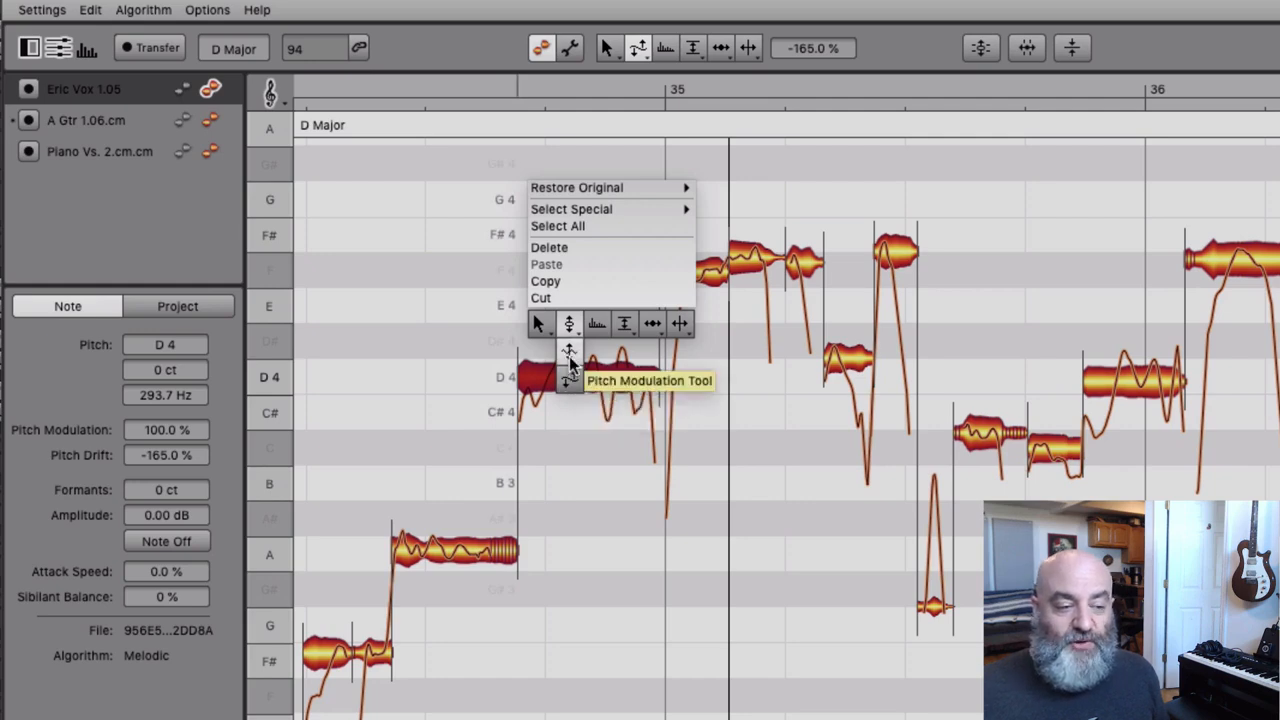
{"action": "left_click", "coordinate": [569, 360]}
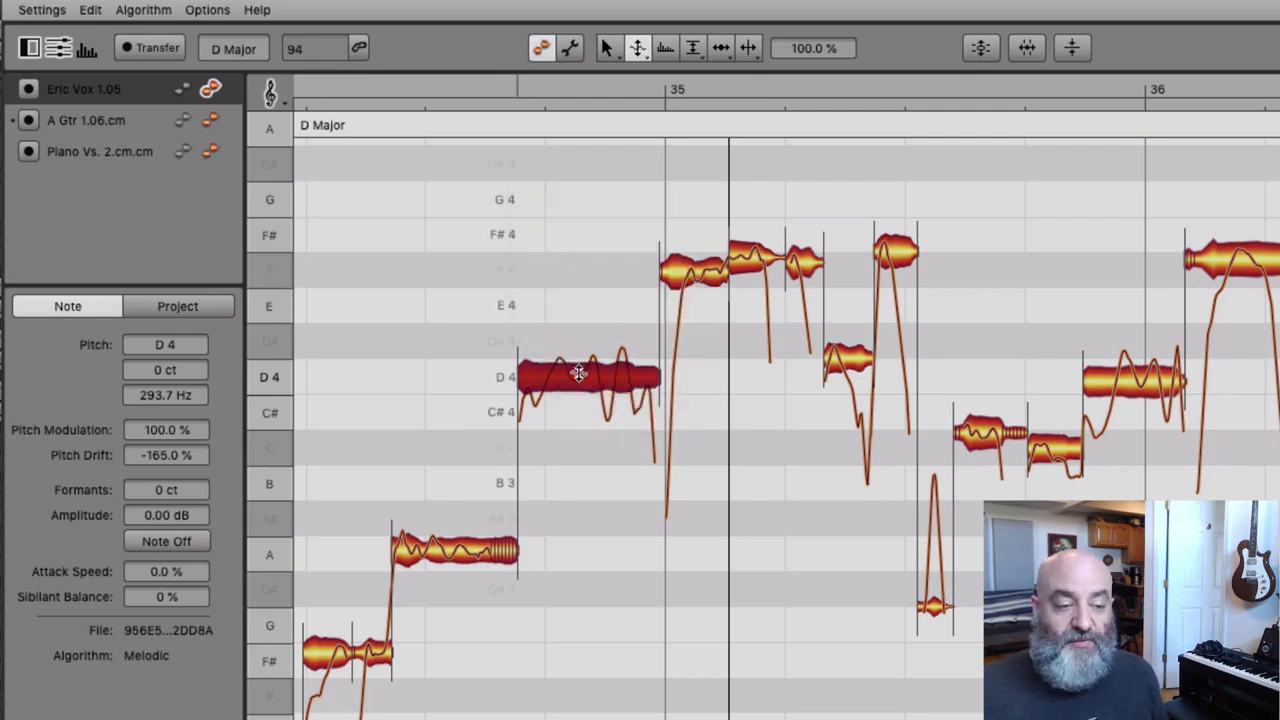
{"action": "left_click_drag", "start_coordinate": [578, 373], "coordinate": [578, 364]}
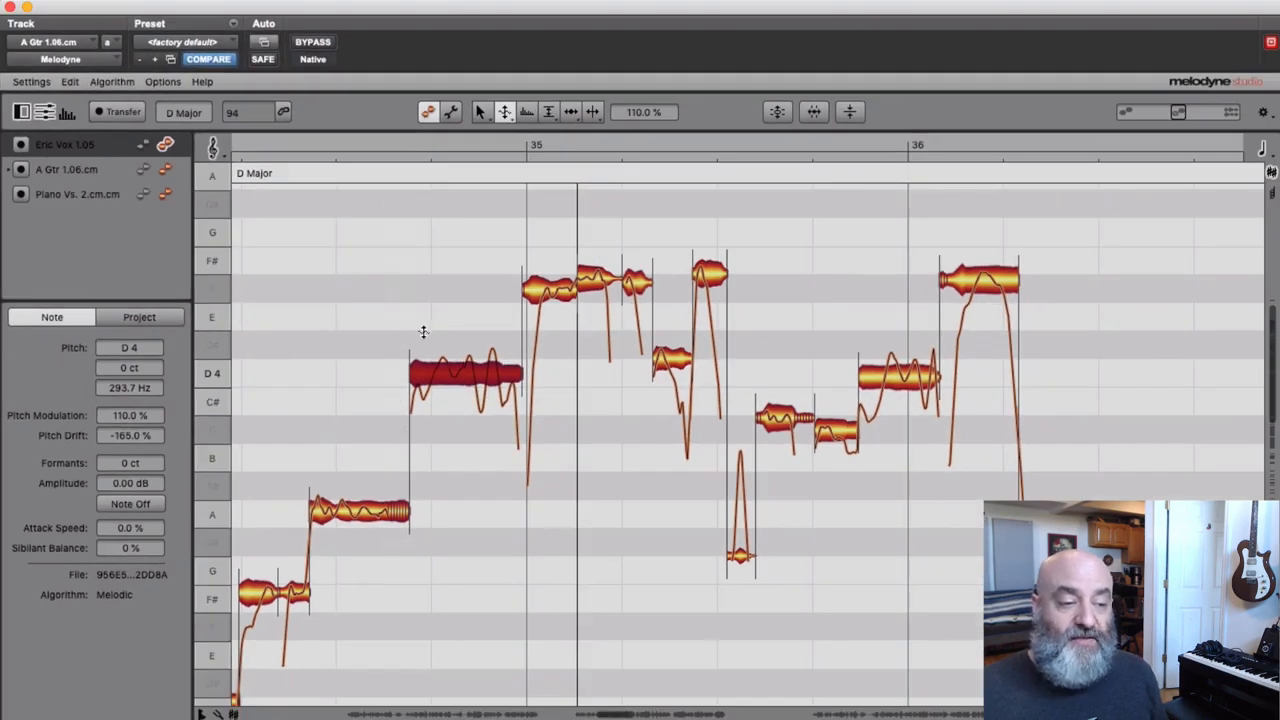
{"action": "key", "text": "space"}
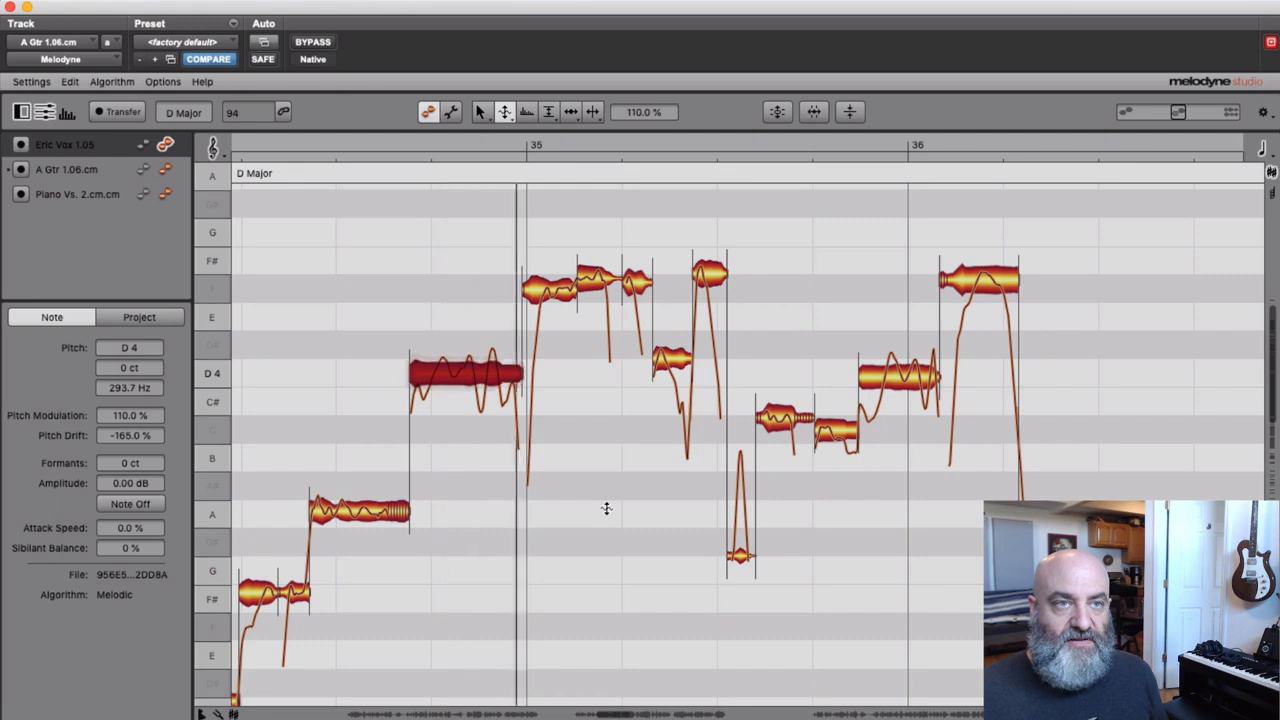
{"action": "key", "text": "space"}
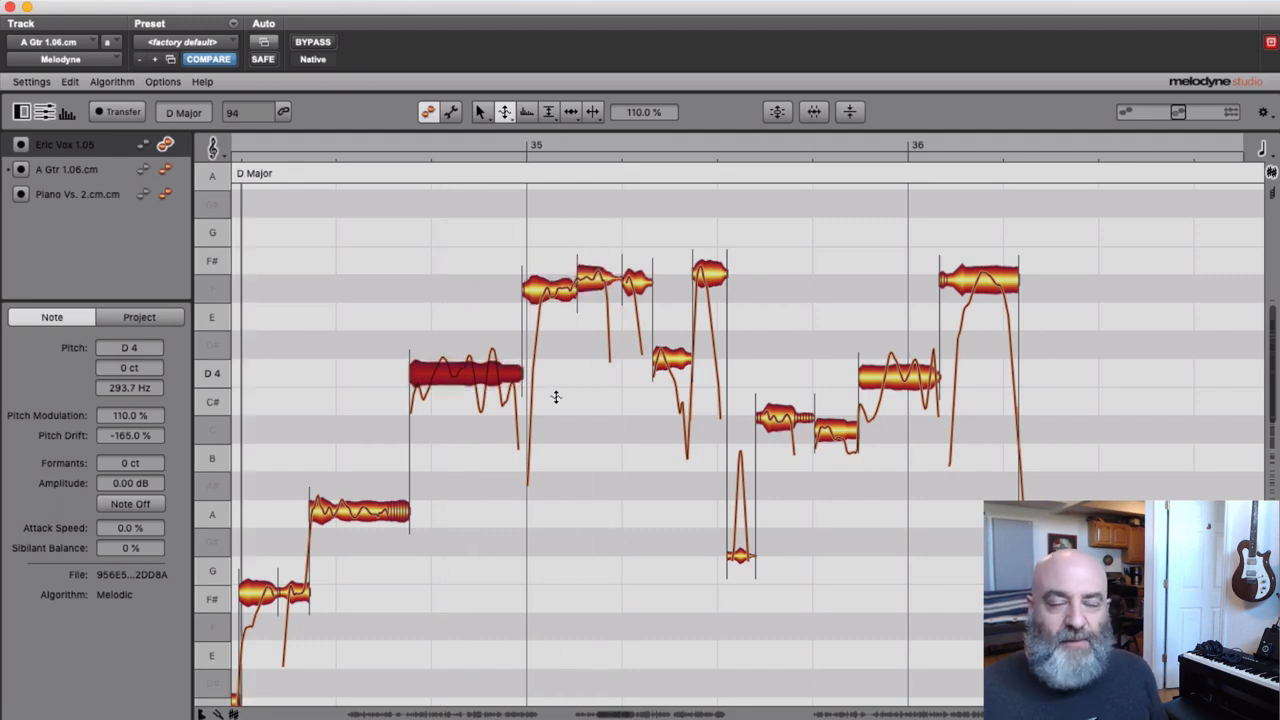